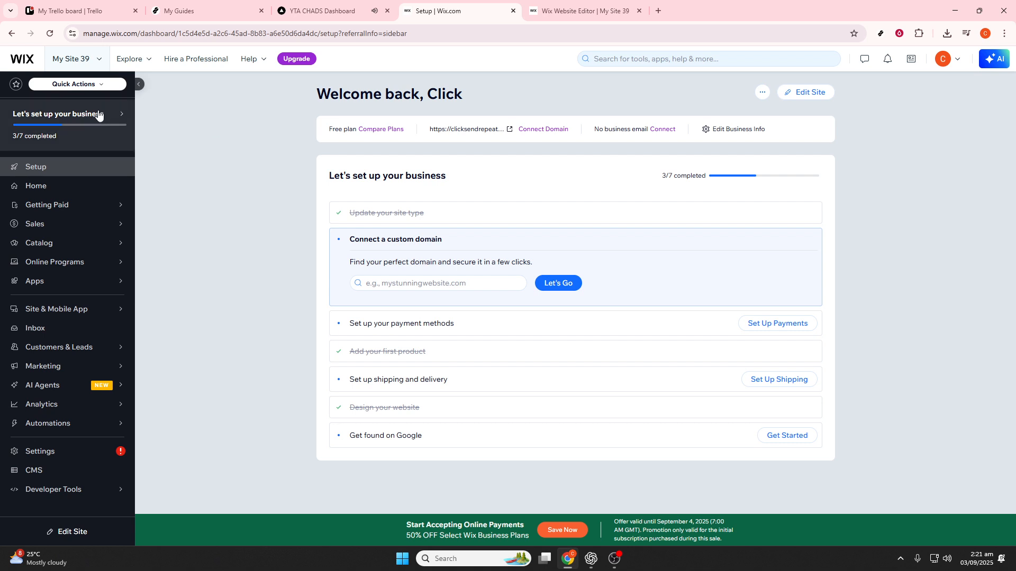
- Switch to the Wix Website Editor and open the store's Product Page for editing
{"action": "mouse_move", "coordinate": [37, 114]}
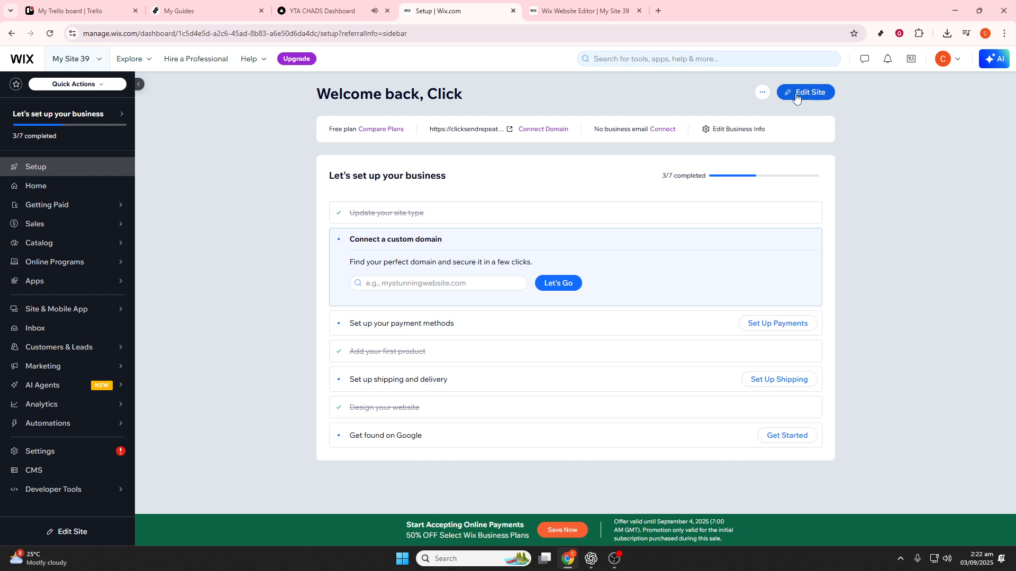
{"action": "left_click", "coordinate": [584, 4]}
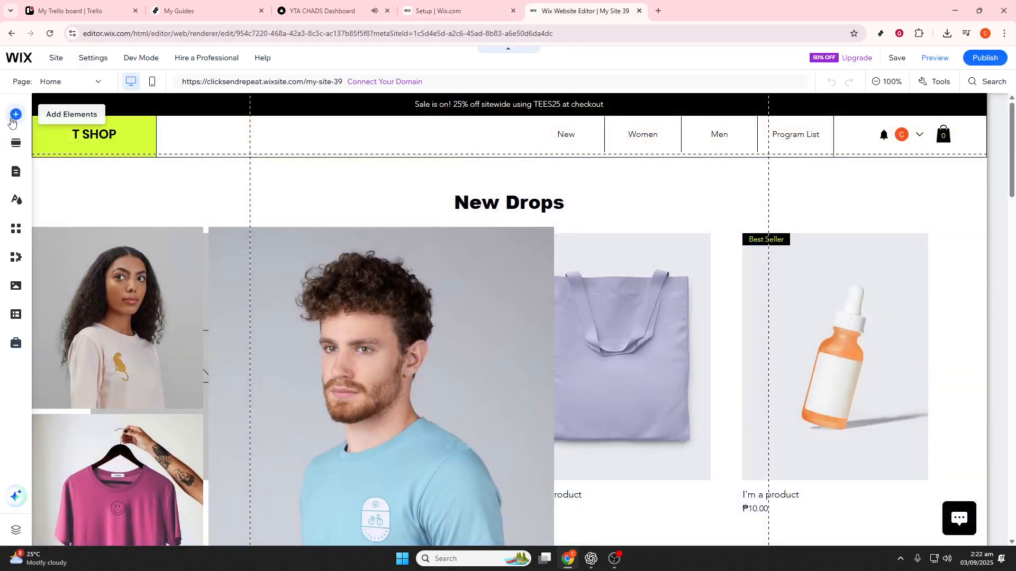
{"action": "left_click", "coordinate": [18, 172]}
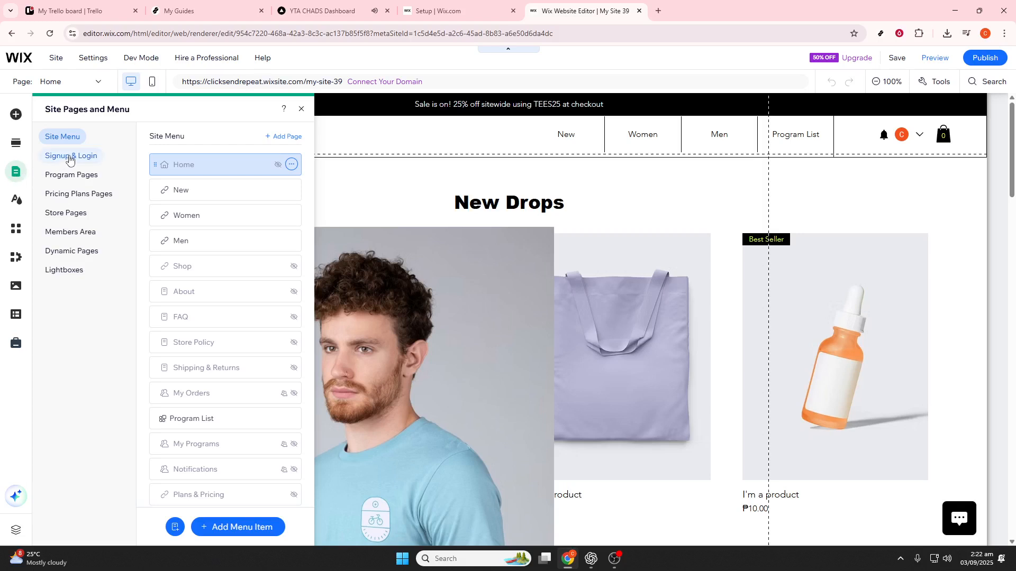
{"action": "left_click", "coordinate": [65, 214]}
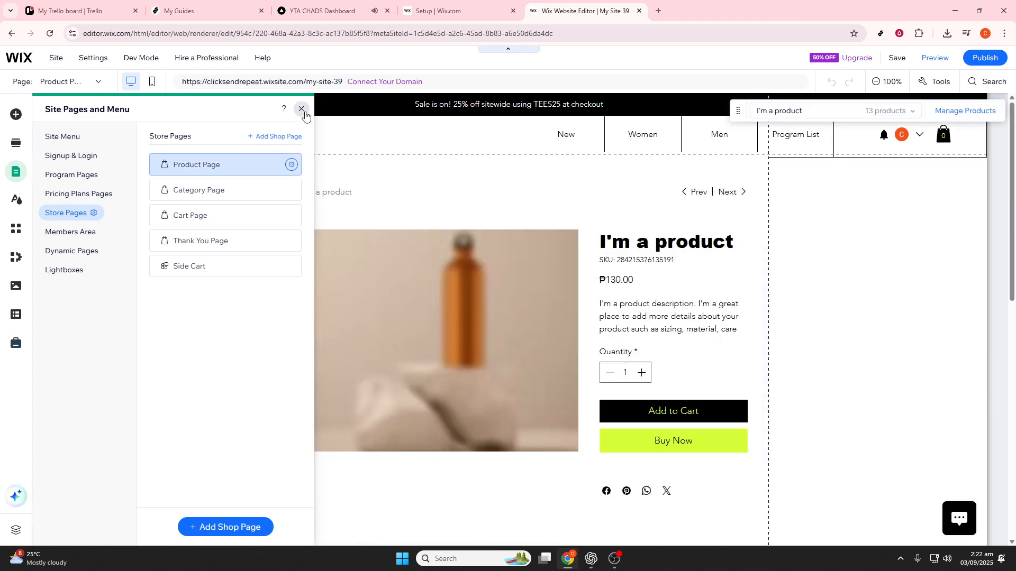
{"action": "left_click", "coordinate": [302, 110]}
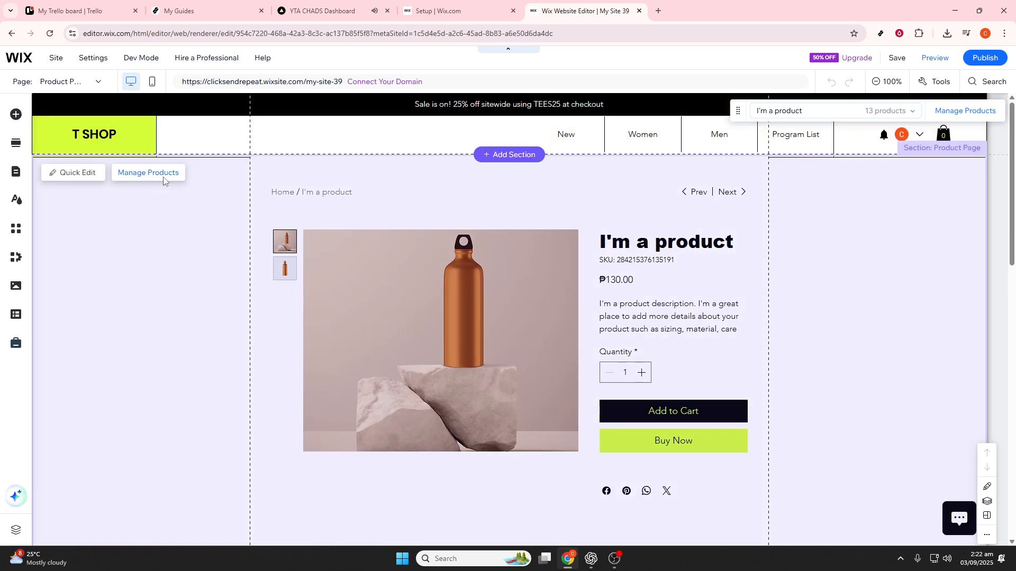
- Open the store's product management and start a new product of the digital file type
{"action": "left_click", "coordinate": [153, 173]}
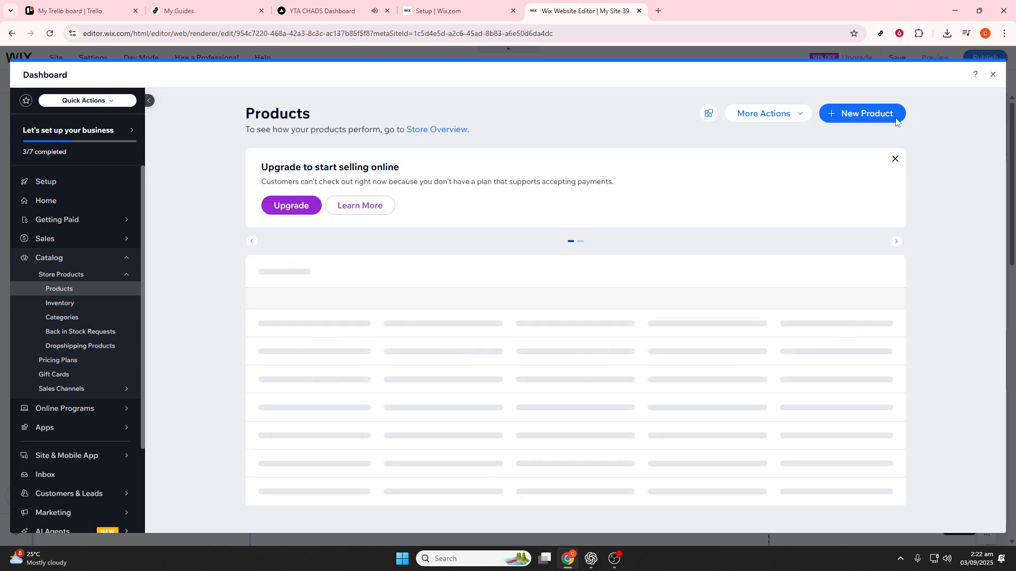
{"action": "left_click", "coordinate": [895, 119]}
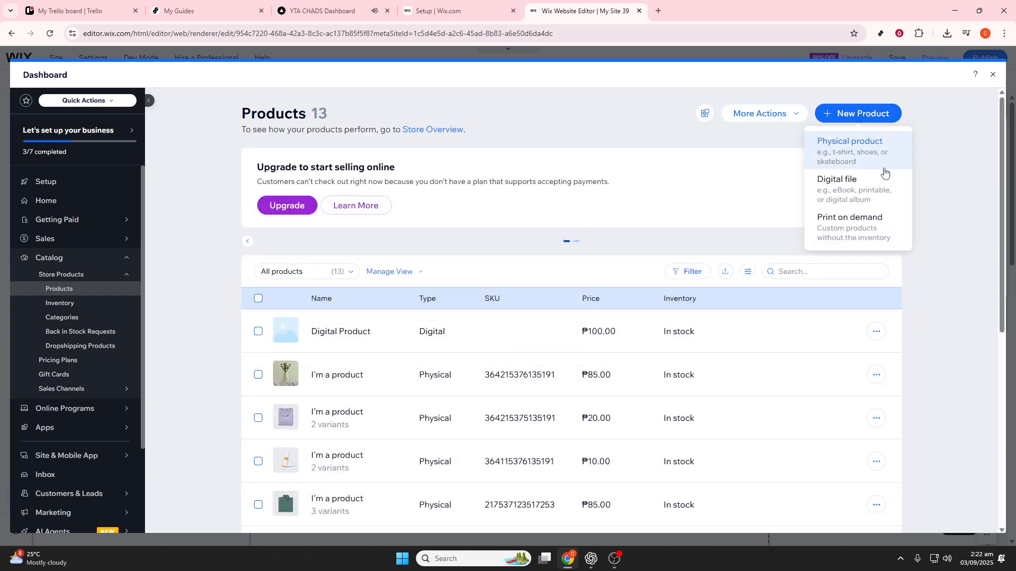
{"action": "left_click", "coordinate": [877, 197]}
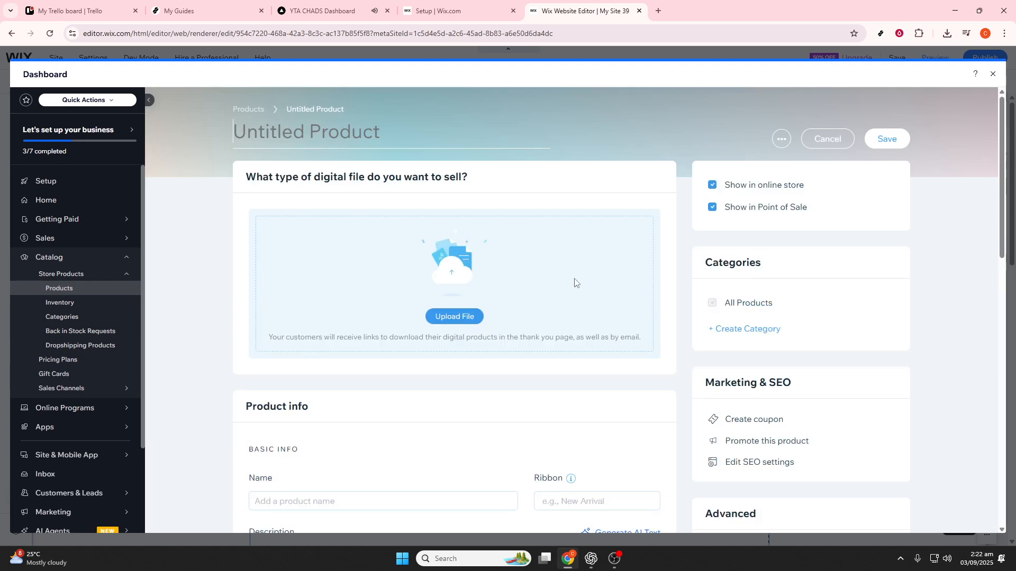
- Examine the new digital product form, from file upload and product info to media, pricing and inventory settings
{"action": "scroll", "coordinate": [449, 356], "scroll_direction": "down", "scroll_amount": 2}
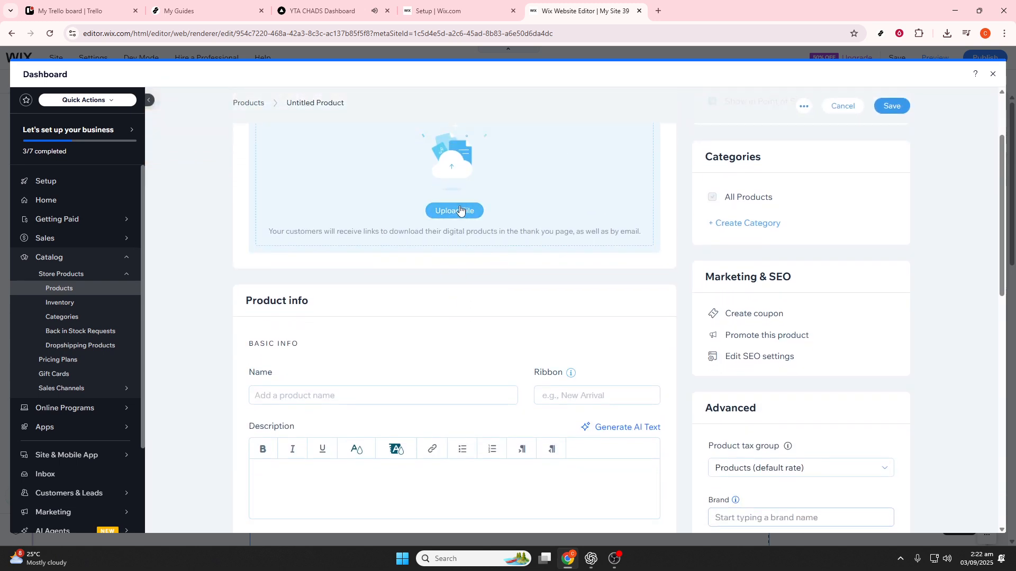
{"action": "scroll", "coordinate": [461, 222], "scroll_direction": "up", "scroll_amount": 1}
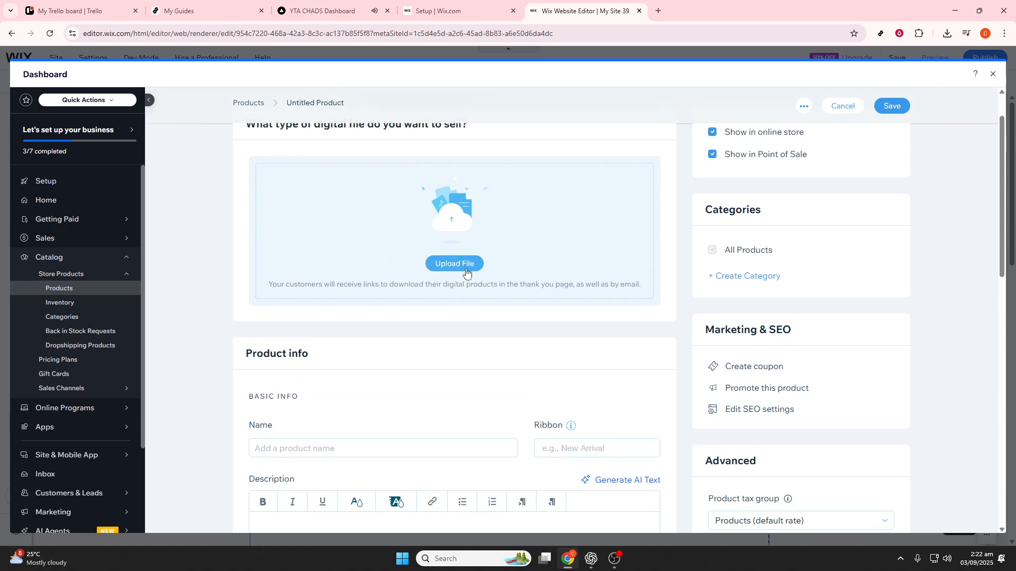
{"action": "scroll", "coordinate": [460, 387], "scroll_direction": "down", "scroll_amount": 2}
{"action": "scroll", "coordinate": [460, 387], "scroll_direction": "down", "scroll_amount": 4}
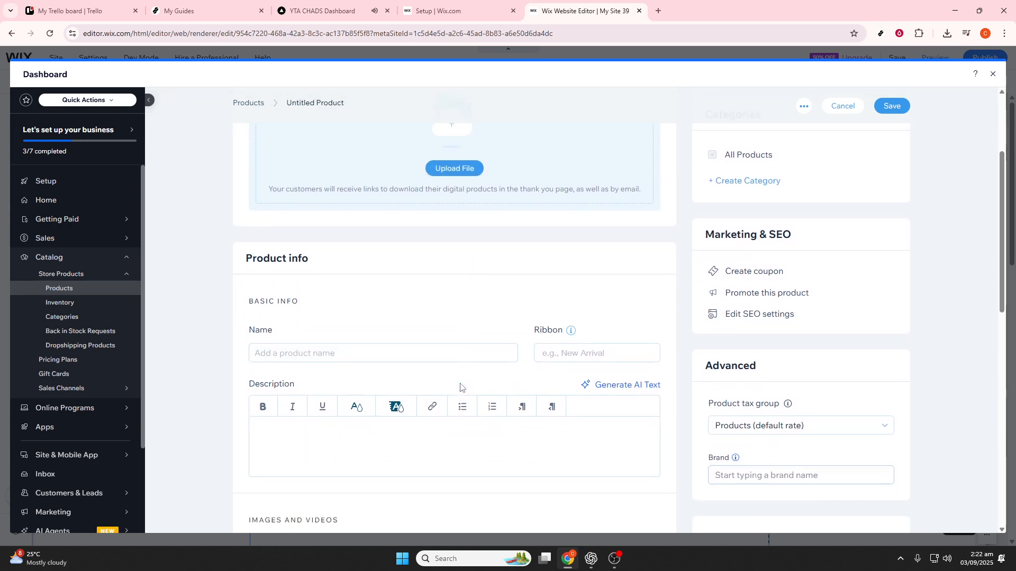
{"action": "scroll", "coordinate": [458, 386], "scroll_direction": "down", "scroll_amount": 3}
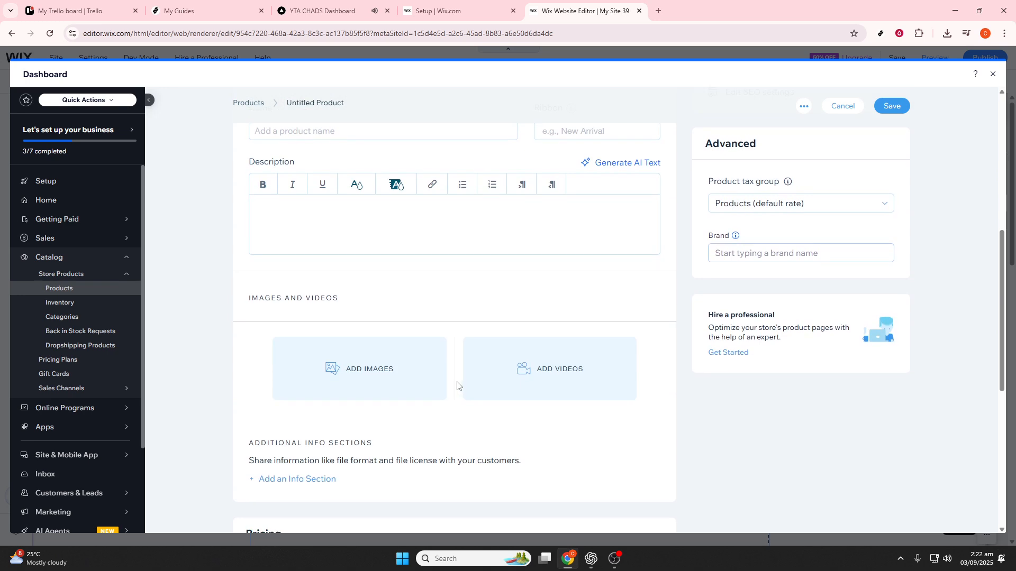
{"action": "scroll", "coordinate": [393, 393], "scroll_direction": "down", "scroll_amount": 1}
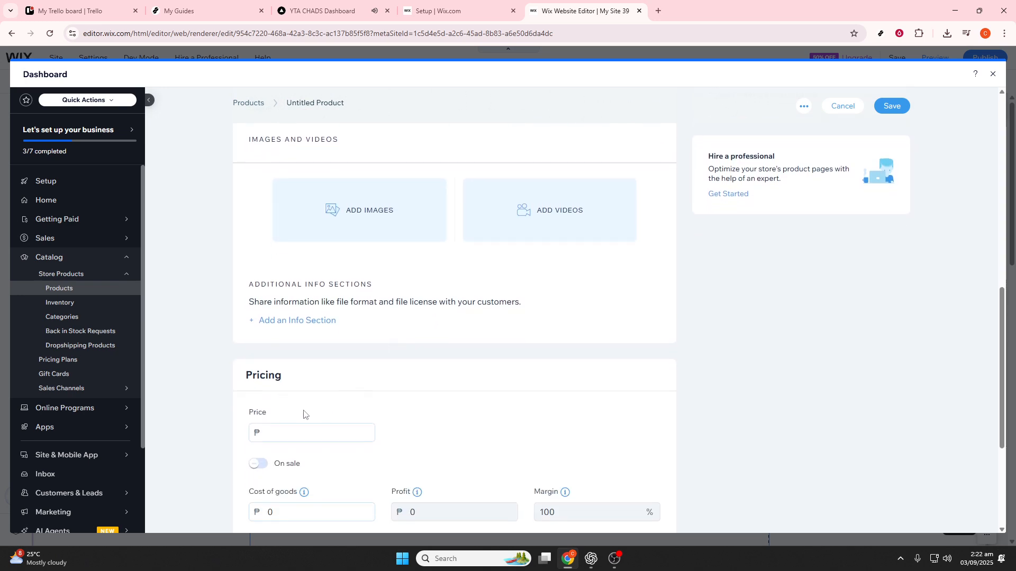
{"action": "scroll", "coordinate": [323, 471], "scroll_direction": "down", "scroll_amount": 1}
{"action": "scroll", "coordinate": [351, 517], "scroll_direction": "down", "scroll_amount": 3}
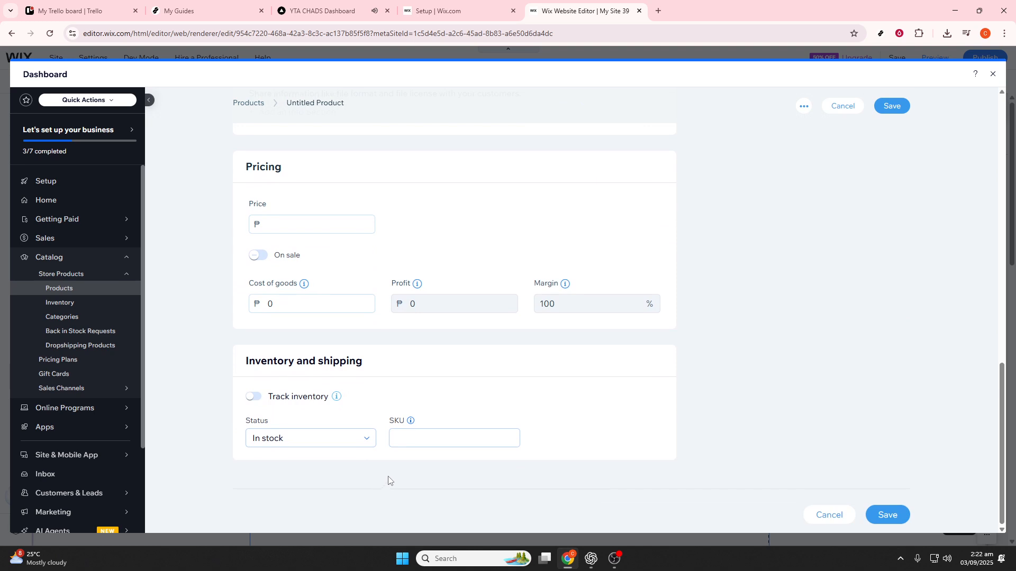
{"action": "scroll", "coordinate": [478, 469], "scroll_direction": "up", "scroll_amount": 2}
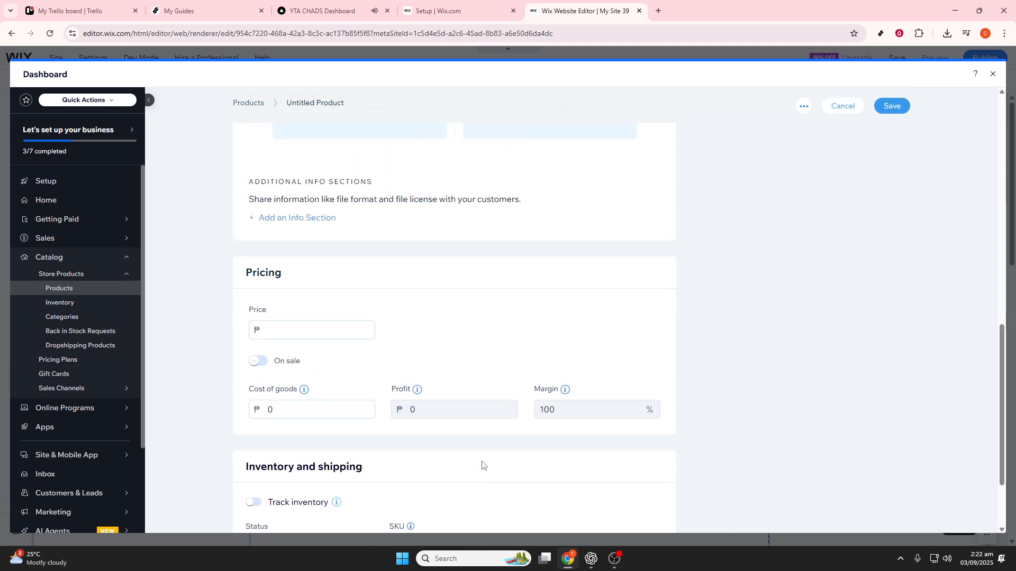
{"action": "scroll", "coordinate": [482, 465], "scroll_direction": "up", "scroll_amount": 3}
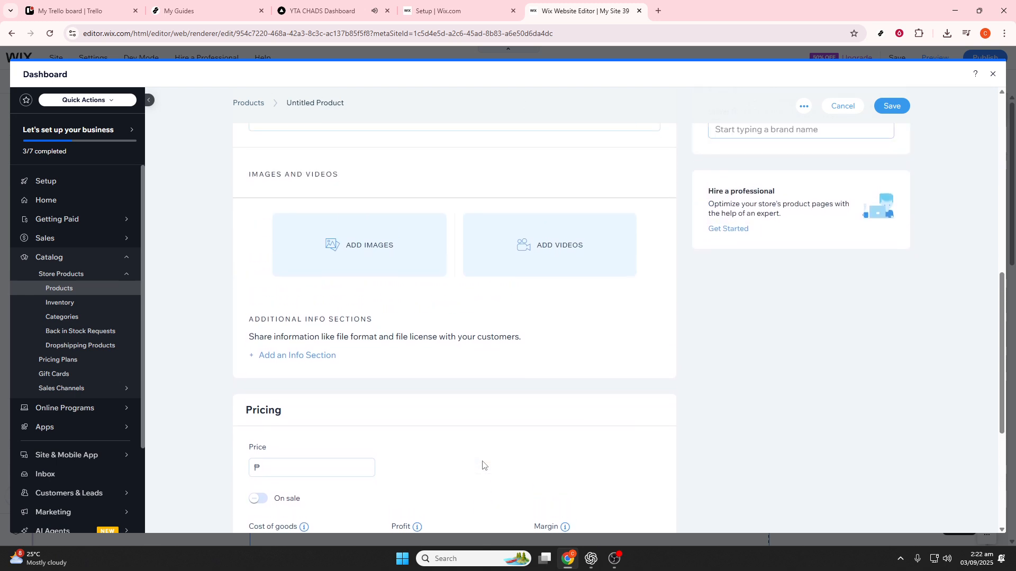
{"action": "scroll", "coordinate": [482, 465], "scroll_direction": "up", "scroll_amount": 4}
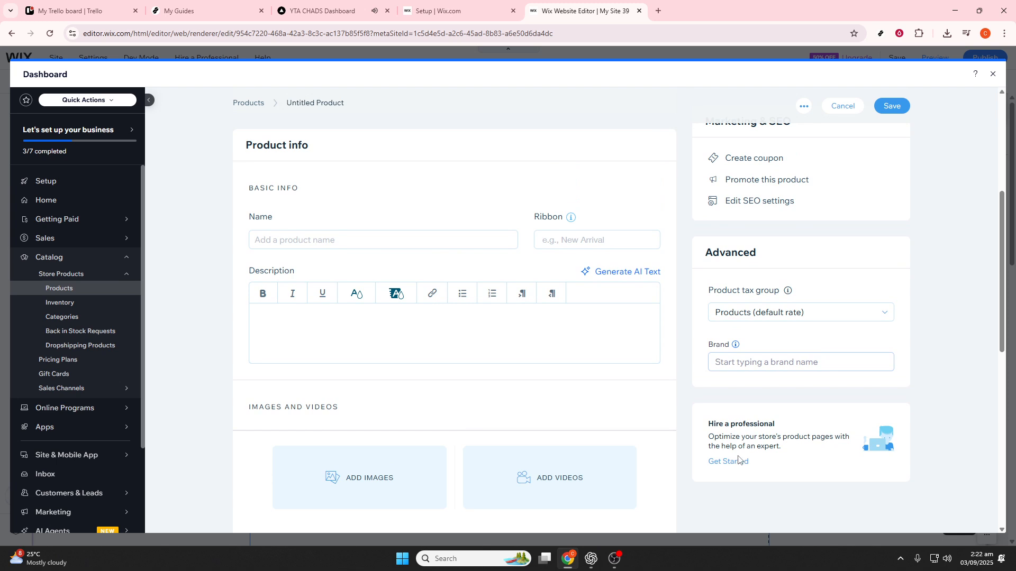
{"action": "scroll", "coordinate": [739, 459], "scroll_direction": "up", "scroll_amount": 2}
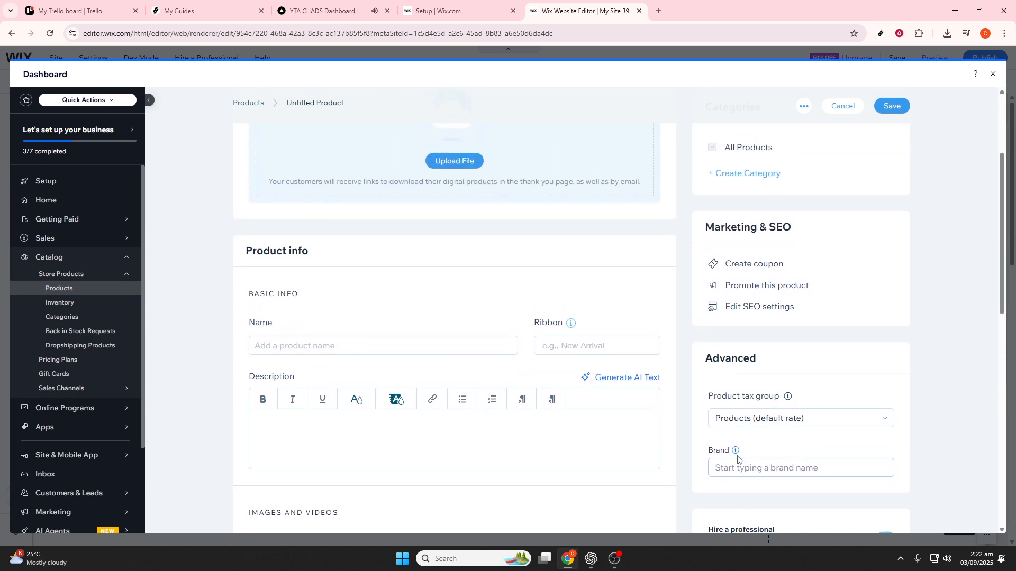
{"action": "scroll", "coordinate": [739, 459], "scroll_direction": "up", "scroll_amount": 3}
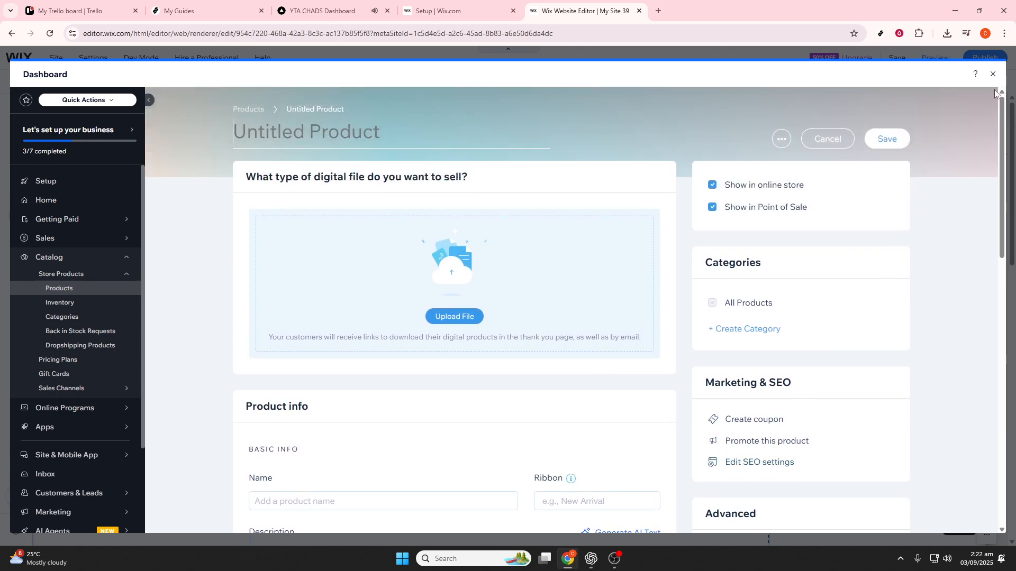
- Switch to the site's Wix dashboard and open the Accept payments settings
{"action": "left_click", "coordinate": [461, 16]}
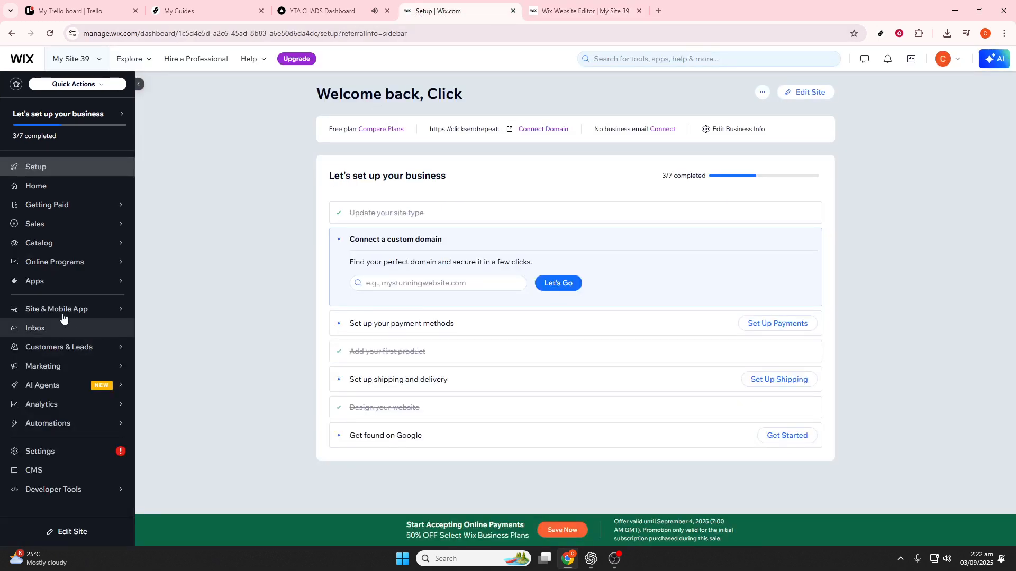
{"action": "left_click", "coordinate": [47, 452]}
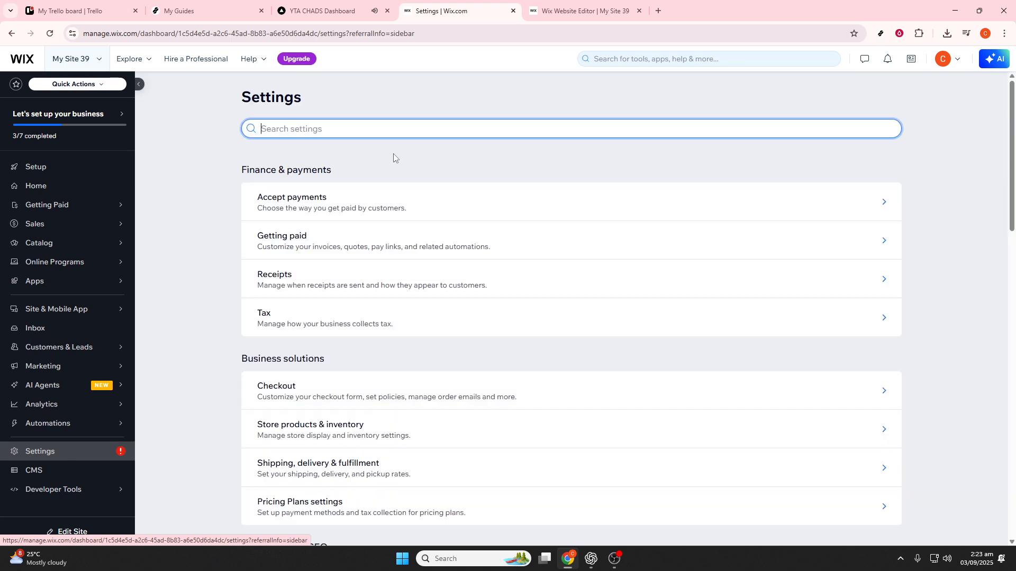
{"action": "left_click", "coordinate": [377, 207]}
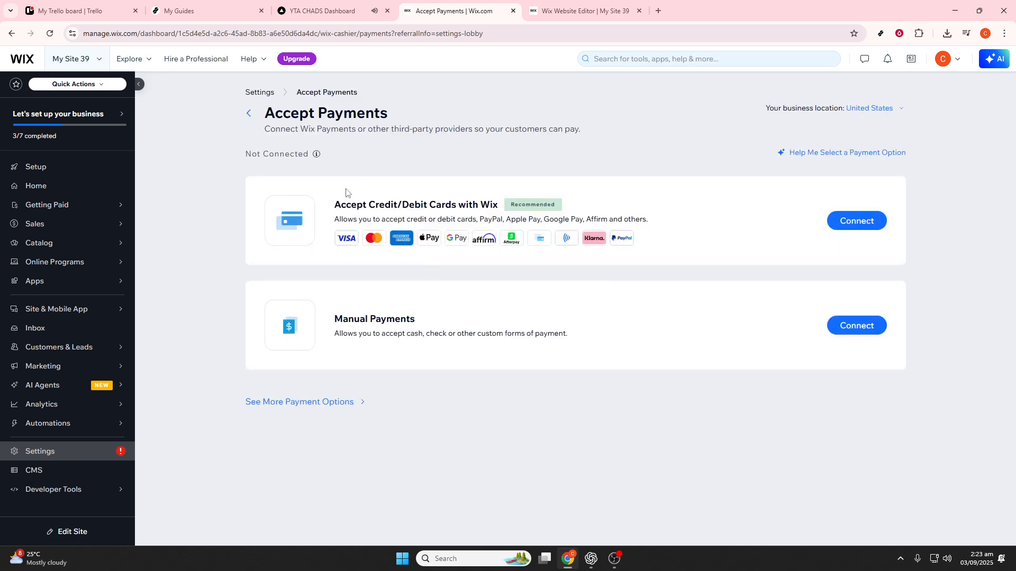
- Return to the Wix Website Editor, close the untitled product form without saving, and look over the product page
{"action": "left_click", "coordinate": [619, 7]}
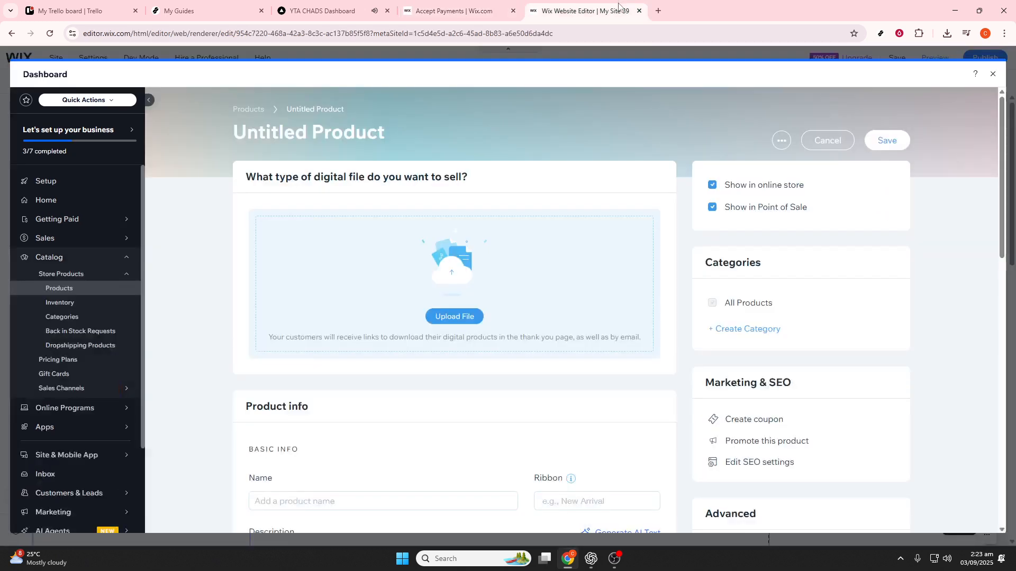
{"action": "left_click", "coordinate": [992, 74]}
{"action": "mouse_move", "coordinate": [988, 60]}
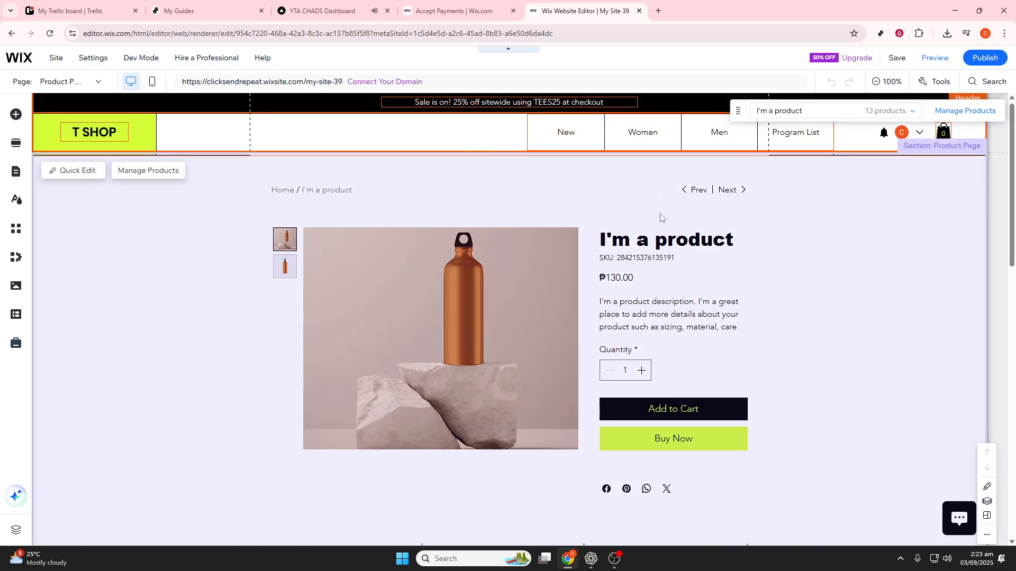
{"action": "scroll", "coordinate": [659, 217], "scroll_direction": "down", "scroll_amount": 1}
{"action": "scroll", "coordinate": [585, 235], "scroll_direction": "down", "scroll_amount": 1}
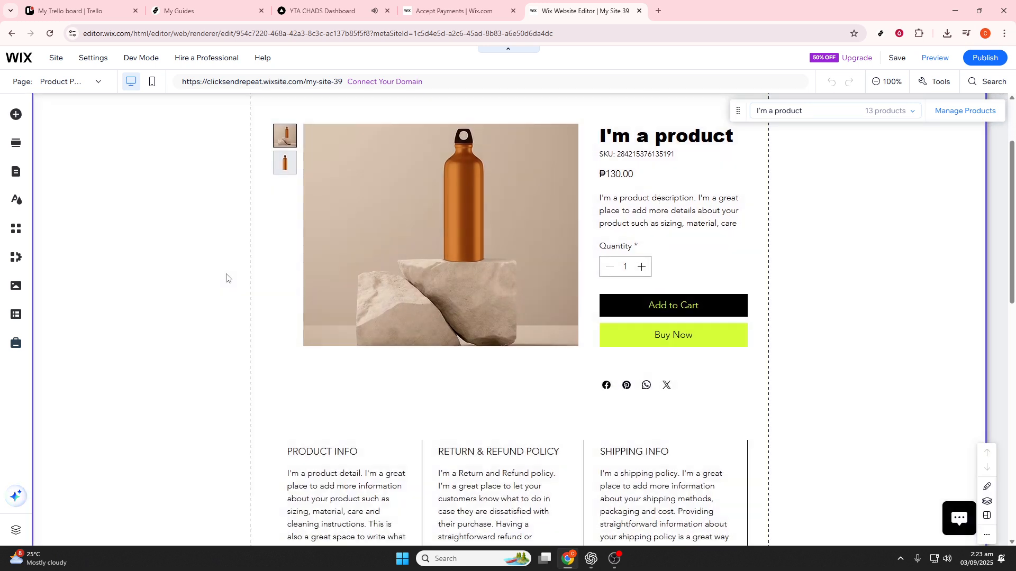
{"action": "scroll", "coordinate": [686, 331], "scroll_direction": "down", "scroll_amount": 1}
{"action": "scroll", "coordinate": [687, 332], "scroll_direction": "down", "scroll_amount": 2}
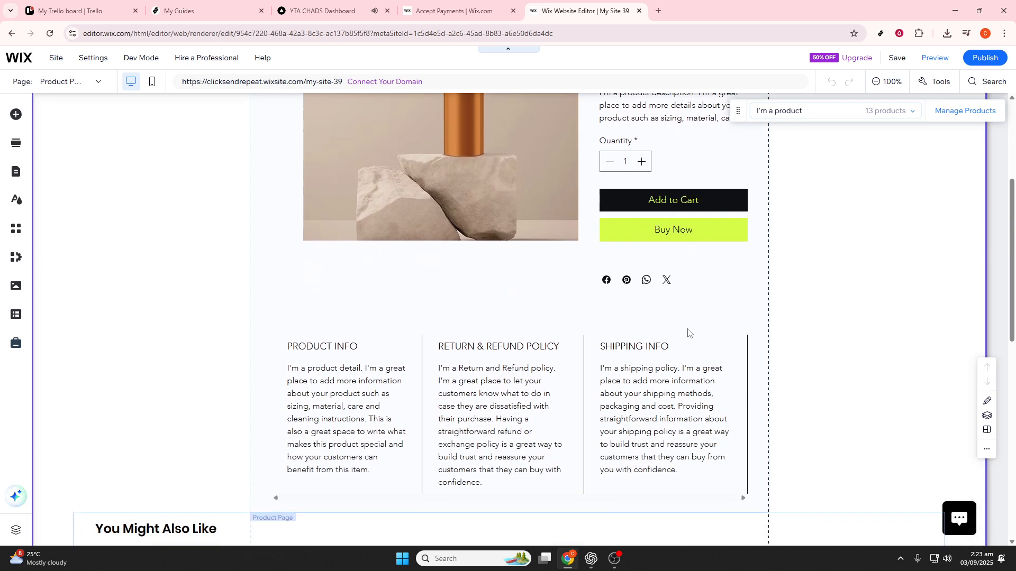
{"action": "scroll", "coordinate": [690, 331], "scroll_direction": "up", "scroll_amount": 3}
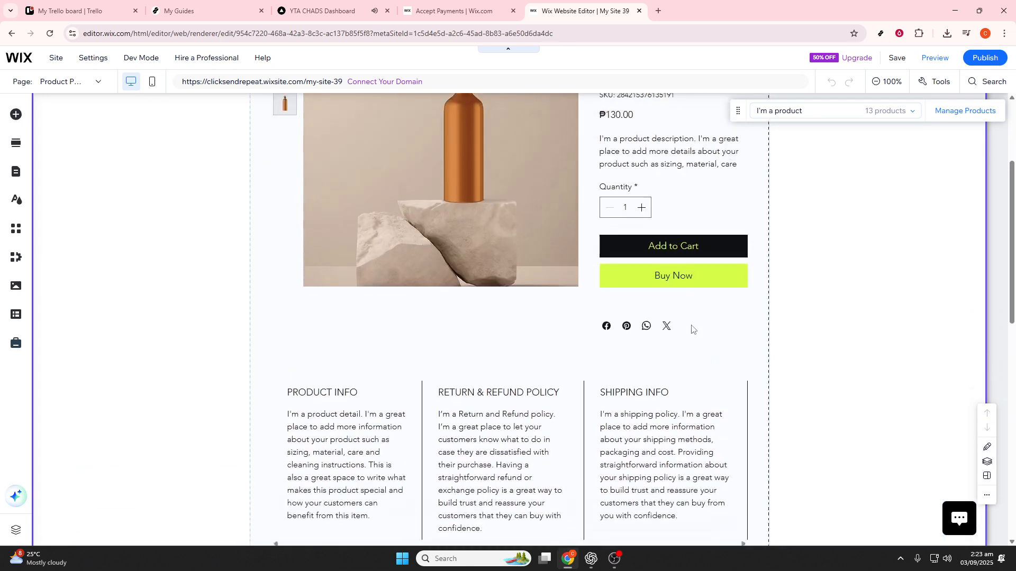
{"action": "scroll", "coordinate": [691, 325], "scroll_direction": "up", "scroll_amount": 2}
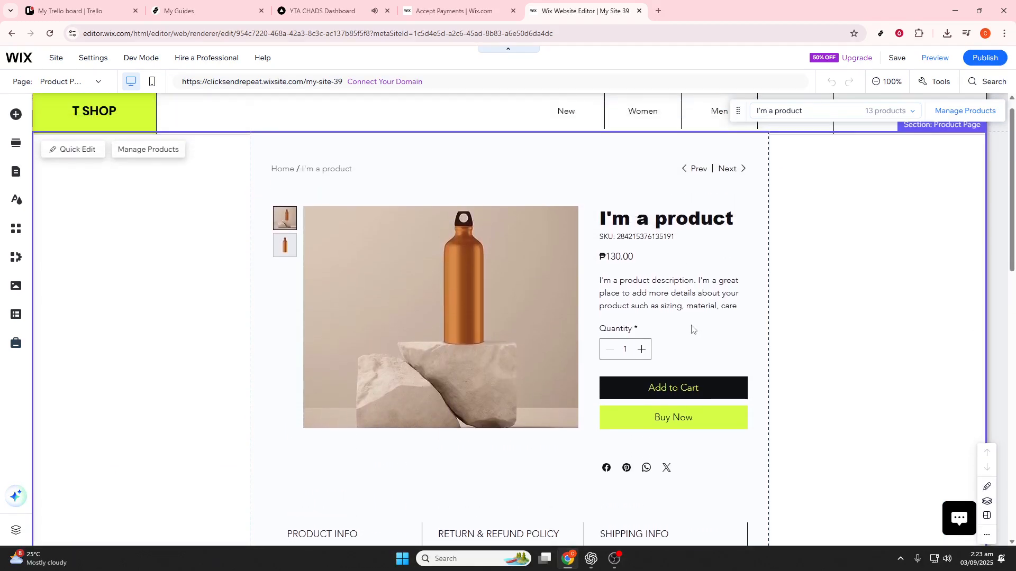